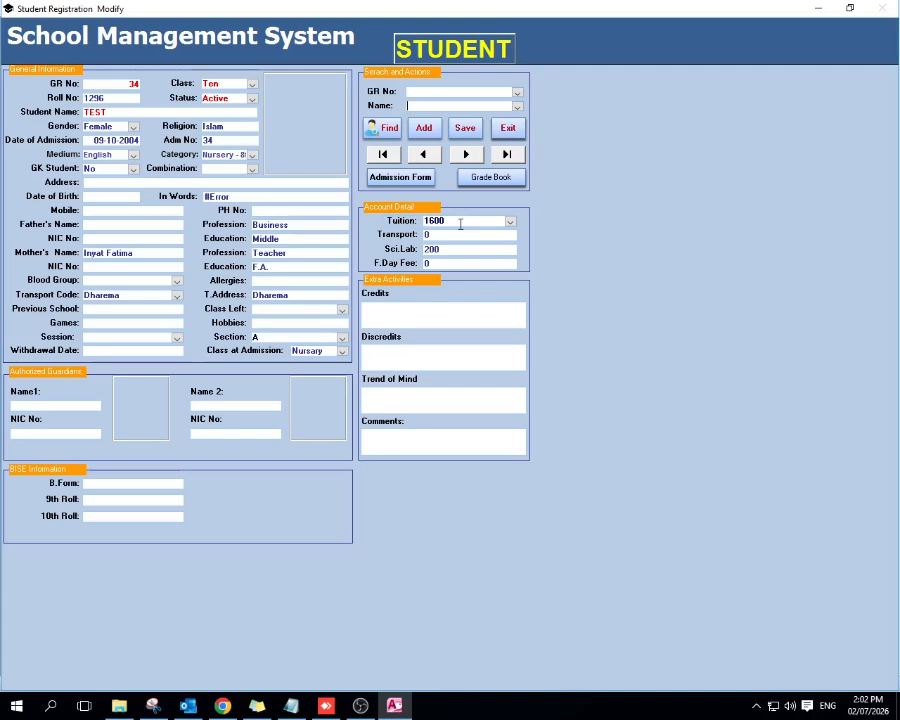
Step: Leave the student registration form and open the monthly fee insertion form from the special setup
{"action": "left_click", "coordinate": [508, 129]}
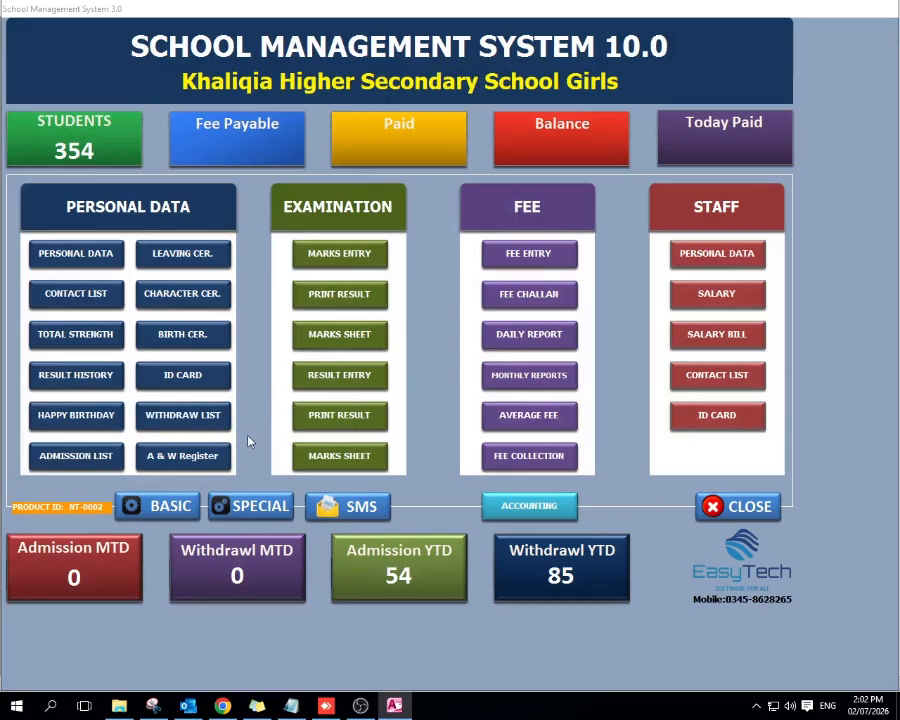
{"action": "left_click", "coordinate": [261, 507]}
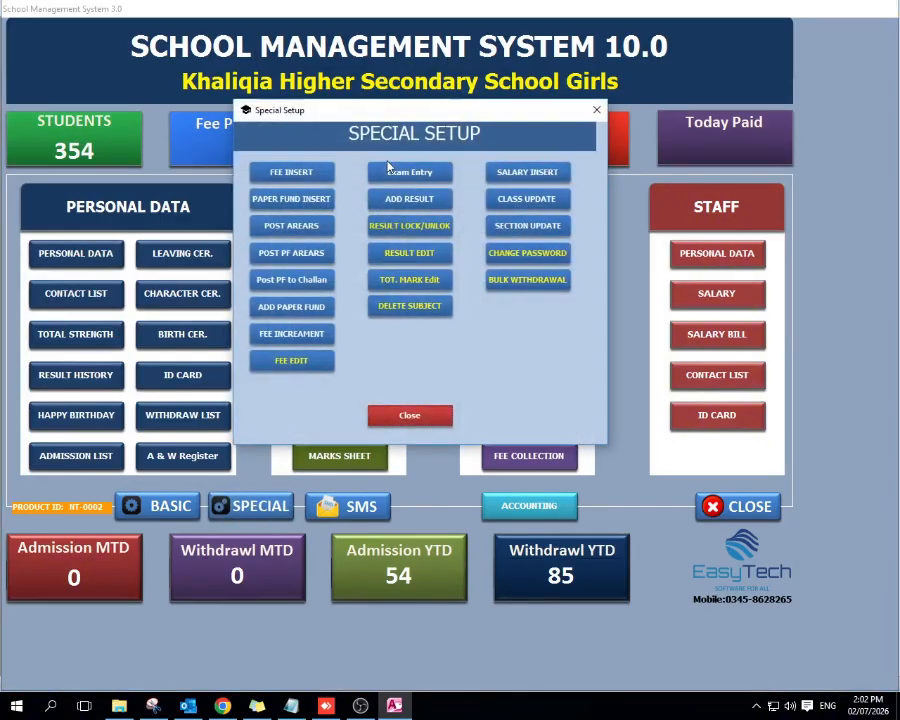
{"action": "left_click", "coordinate": [286, 174]}
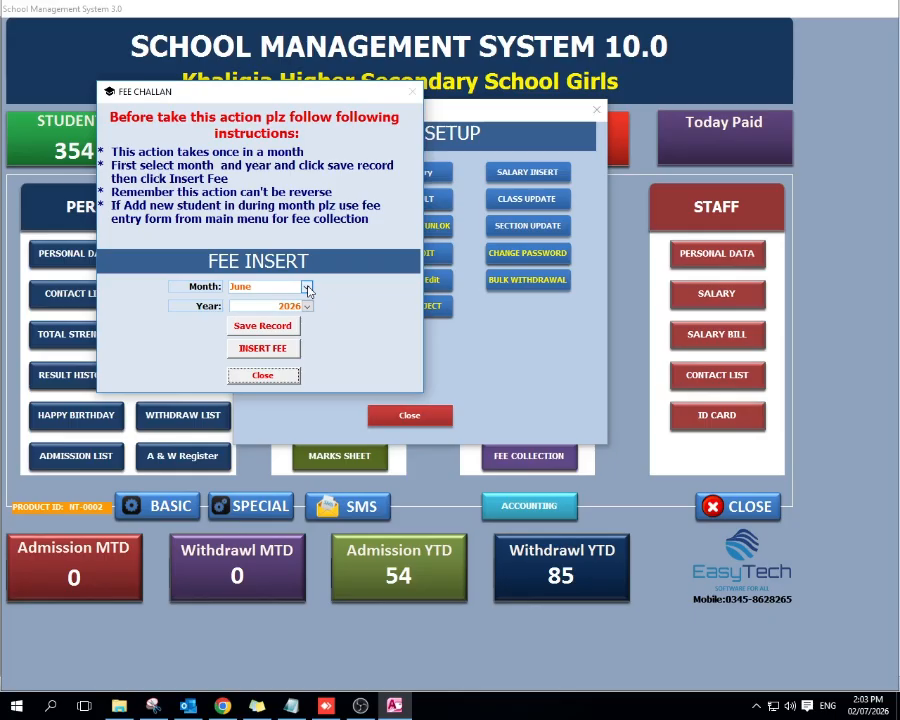
Step: Save July 2026 as the fee month, insert the monthly fees for it, and close the form
{"action": "left_click", "coordinate": [307, 287]}
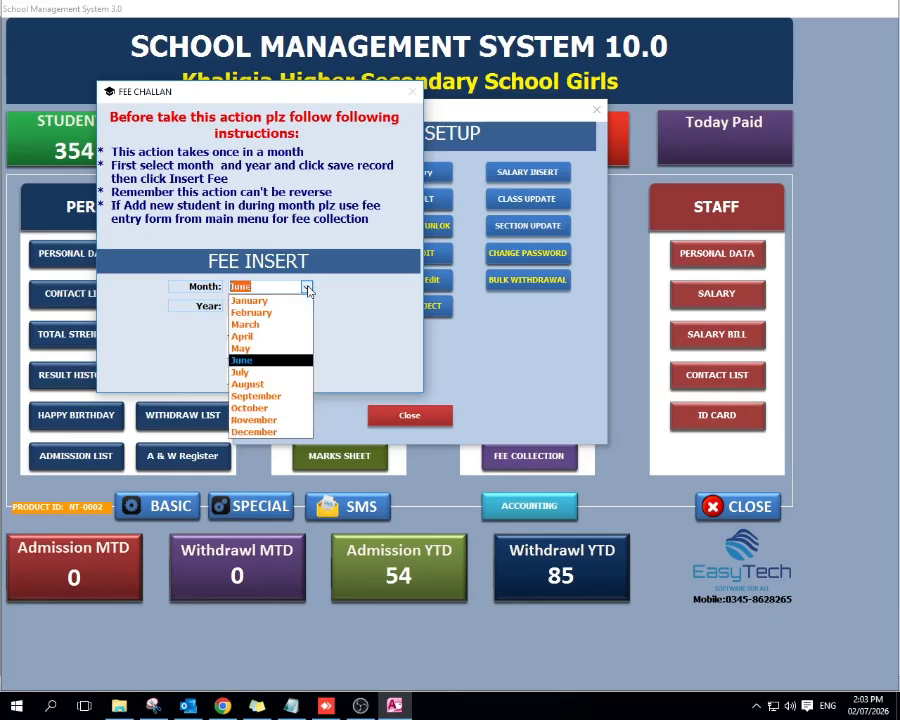
{"action": "key", "text": "Down"}
{"action": "key", "text": "Return"}
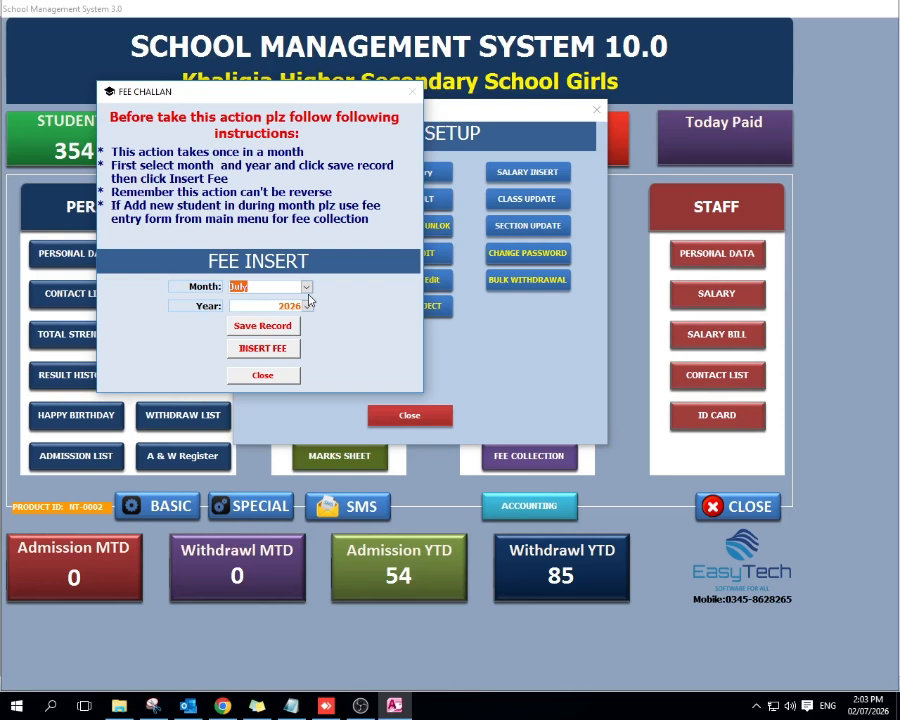
{"action": "left_click", "coordinate": [268, 327]}
{"action": "left_click", "coordinate": [250, 349]}
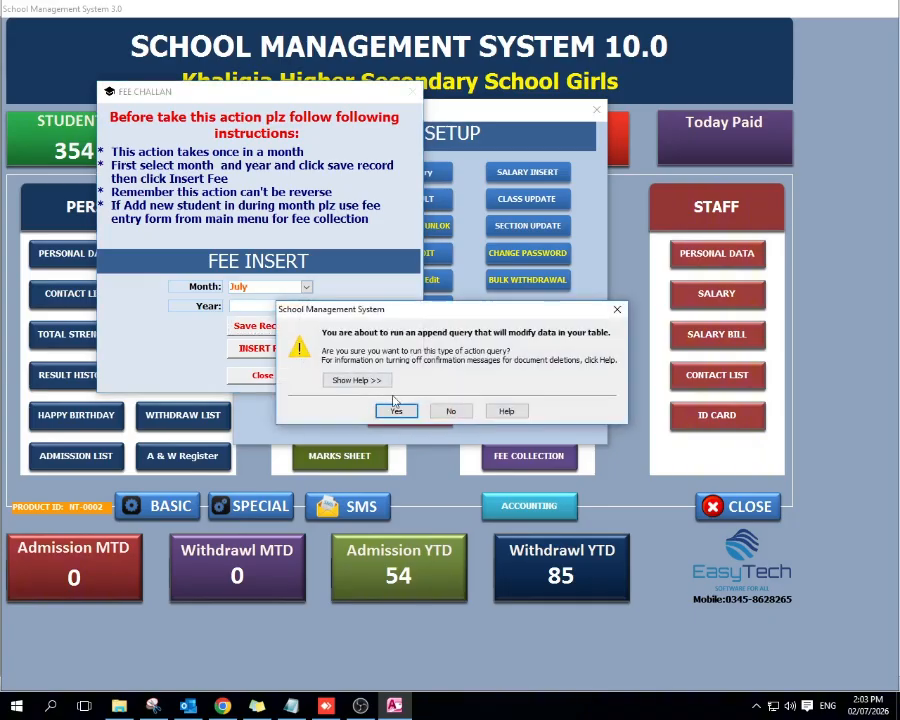
{"action": "left_click", "coordinate": [396, 412]}
{"action": "left_click", "coordinate": [442, 395]}
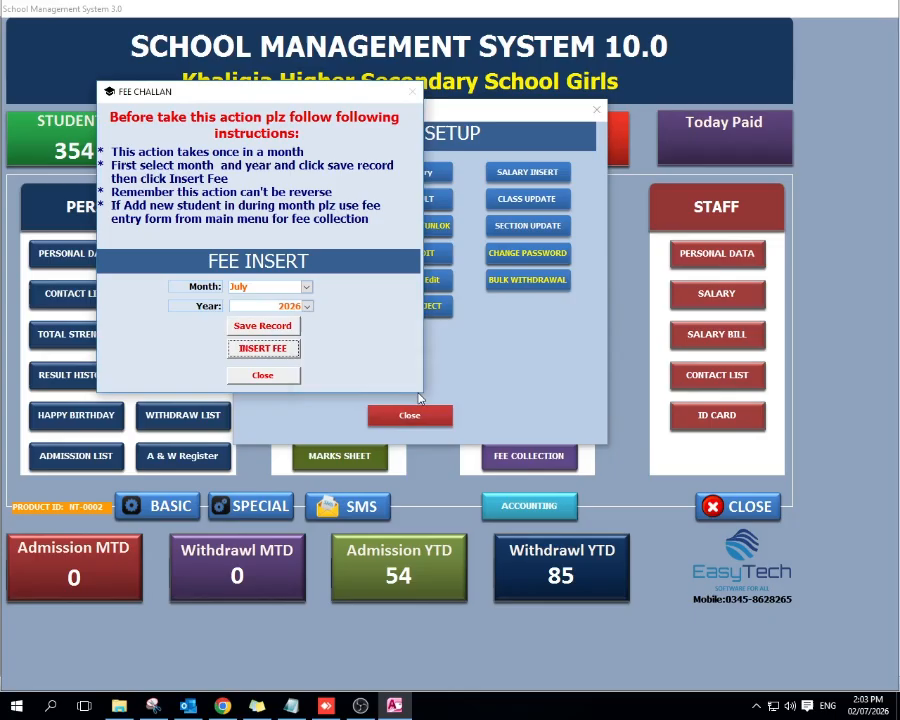
{"action": "left_click", "coordinate": [276, 378]}
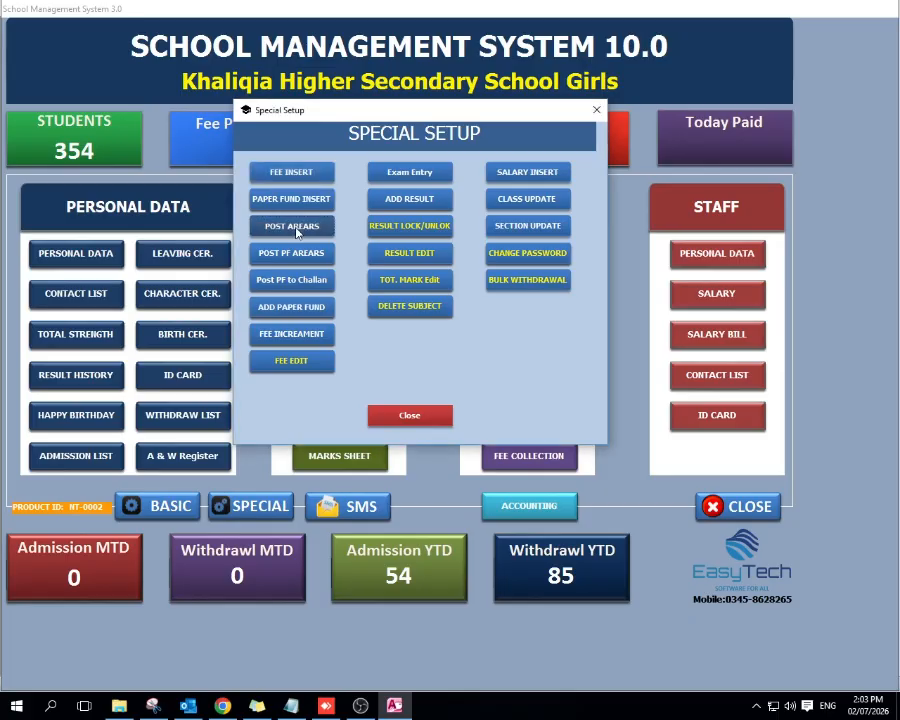
Step: Open the form for posting arrears and set the arrears month to June 2026 and the post month to July 2026
{"action": "left_click", "coordinate": [297, 229]}
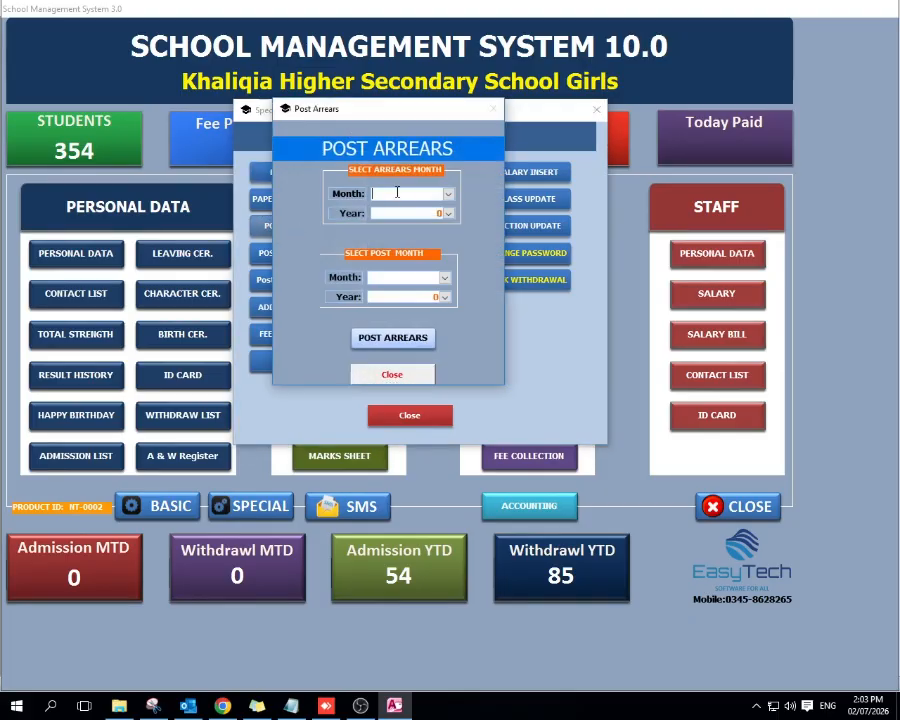
{"action": "left_click", "coordinate": [448, 195]}
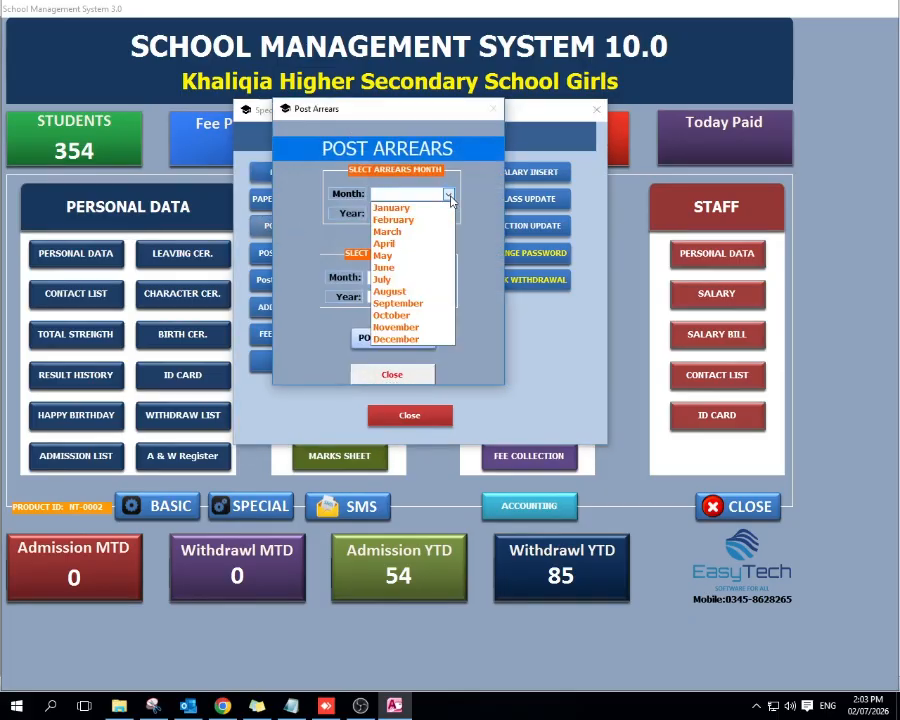
{"action": "left_click", "coordinate": [440, 267]}
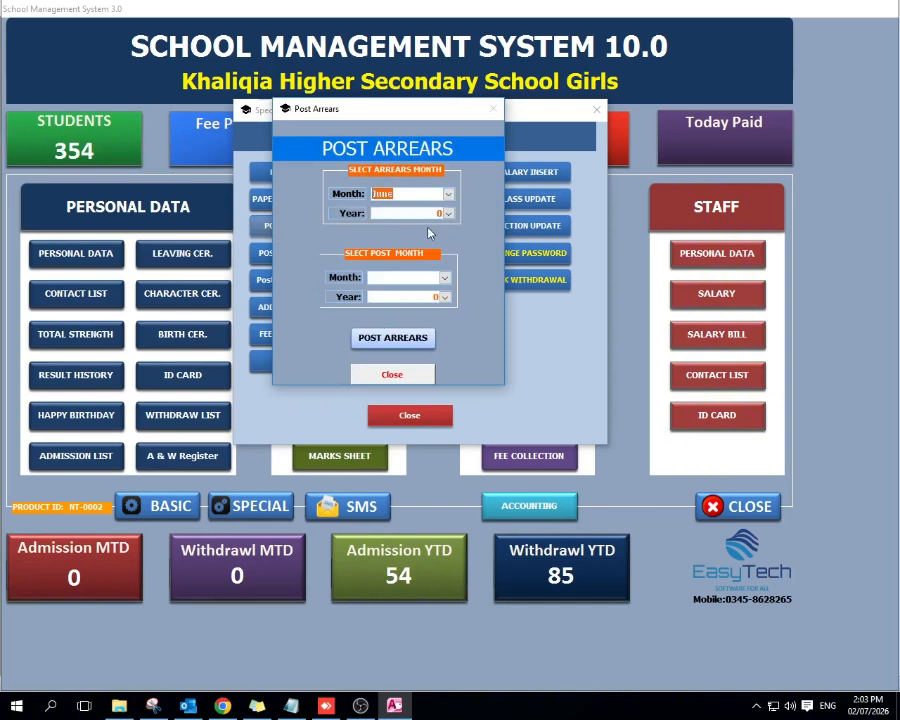
{"action": "left_click", "coordinate": [447, 215]}
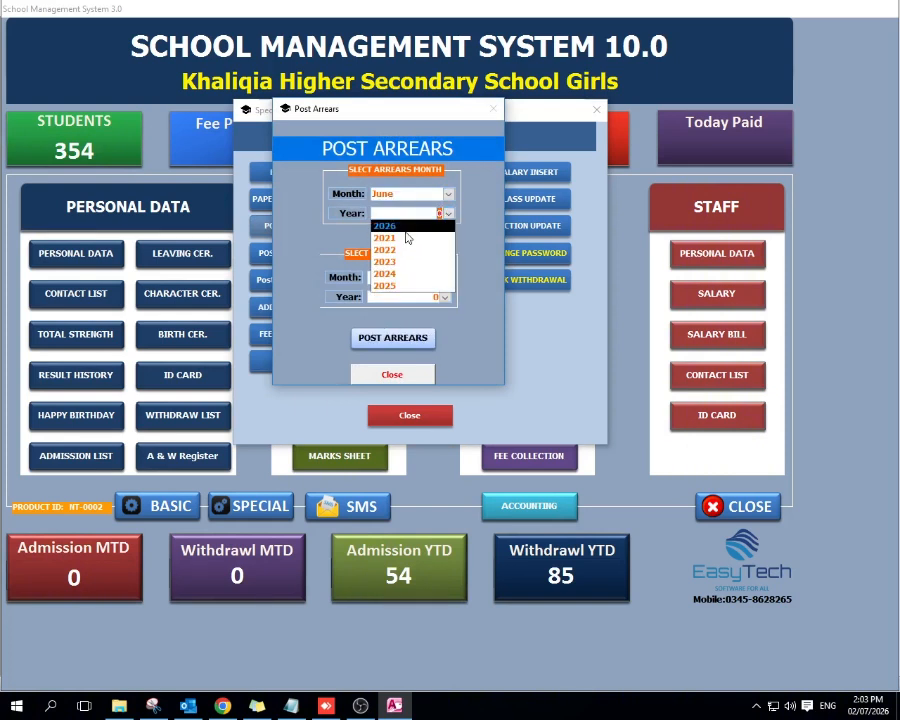
{"action": "left_click", "coordinate": [425, 260]}
{"action": "left_click", "coordinate": [420, 275]}
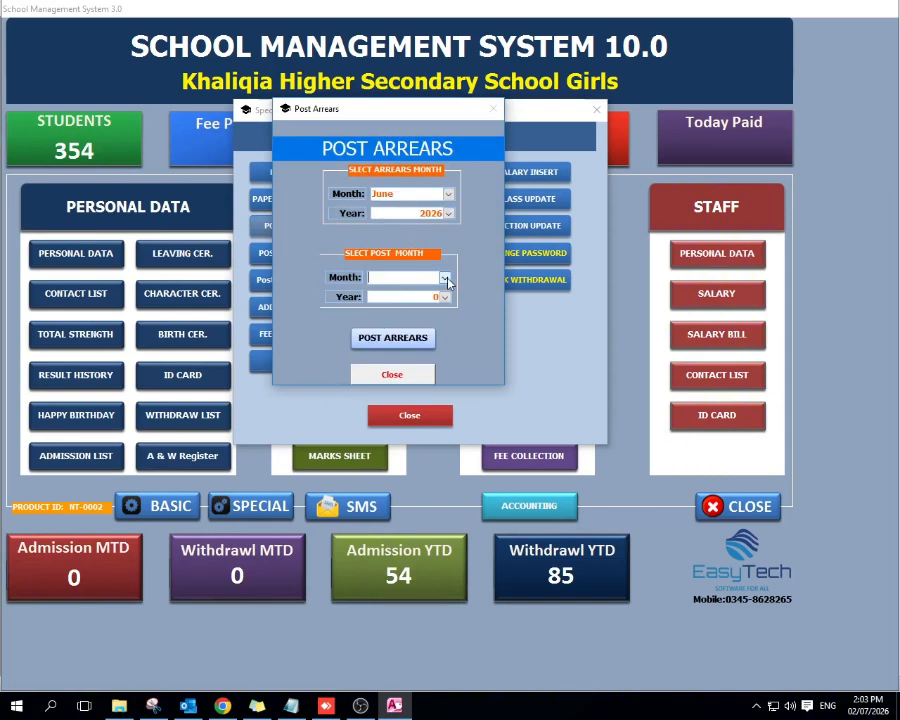
{"action": "left_click", "coordinate": [445, 279]}
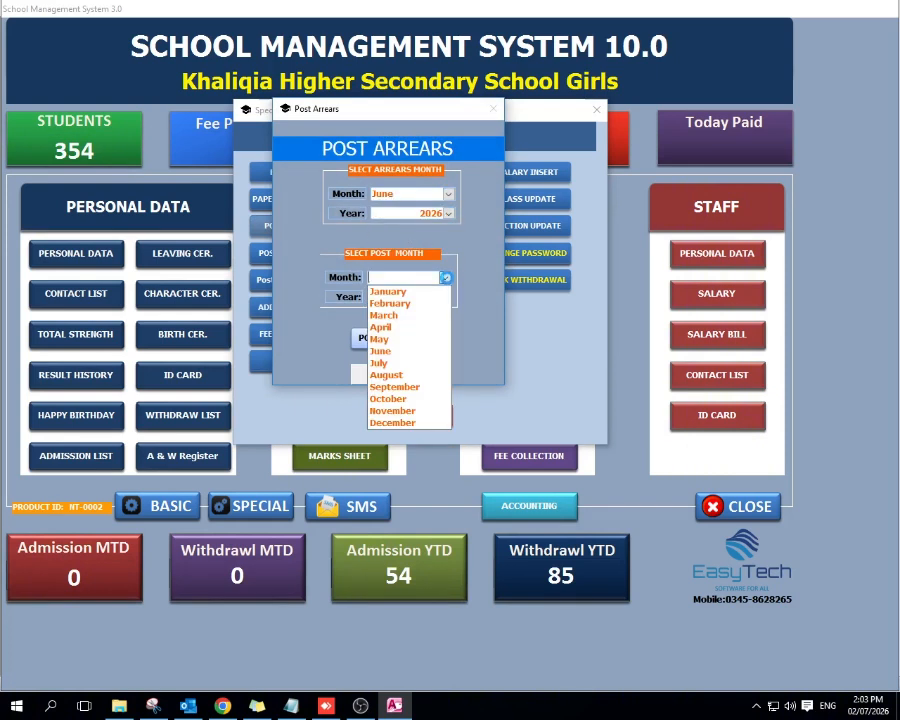
{"action": "left_click", "coordinate": [406, 364]}
{"action": "left_click", "coordinate": [445, 297]}
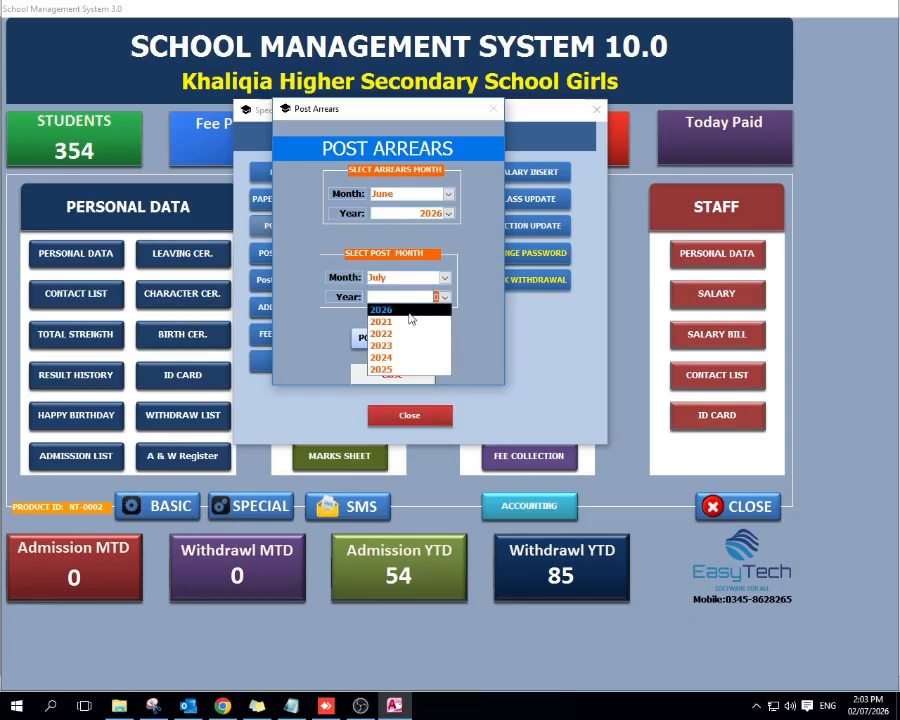
{"action": "left_click", "coordinate": [409, 311]}
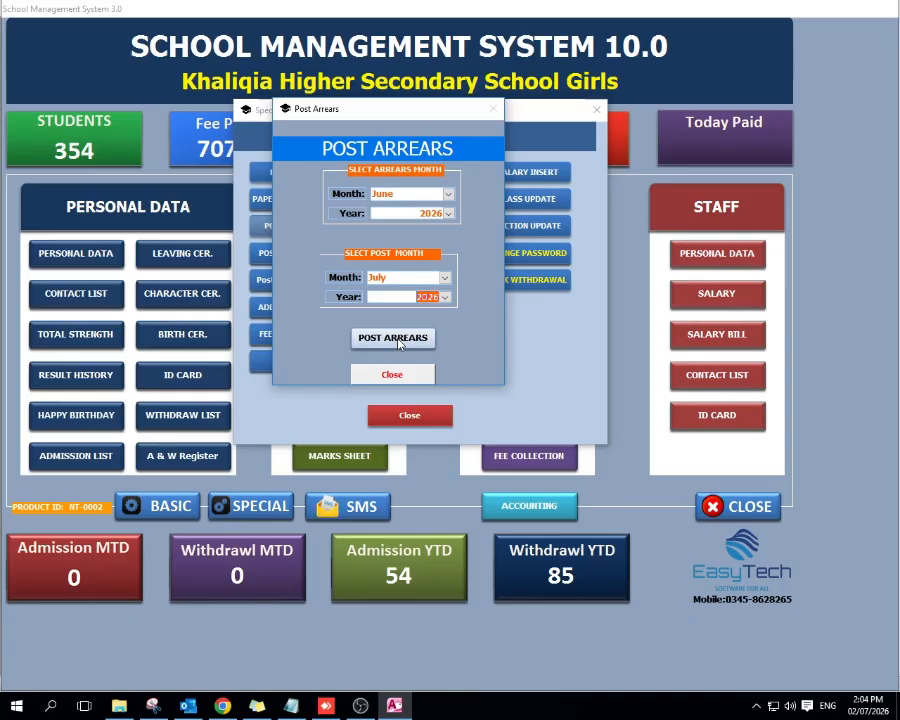
Step: Post the arrears, accepting all the query confirmations, and close the arrears form and the special setup
{"action": "left_click", "coordinate": [398, 340]}
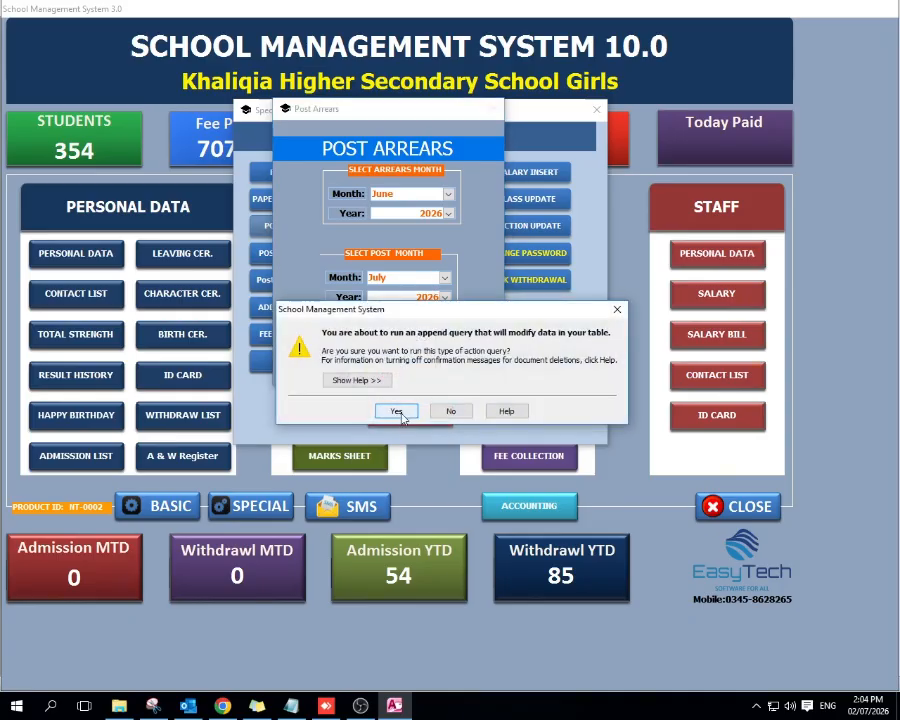
{"action": "left_click", "coordinate": [396, 411]}
{"action": "left_click", "coordinate": [426, 396]}
{"action": "left_click", "coordinate": [397, 410]}
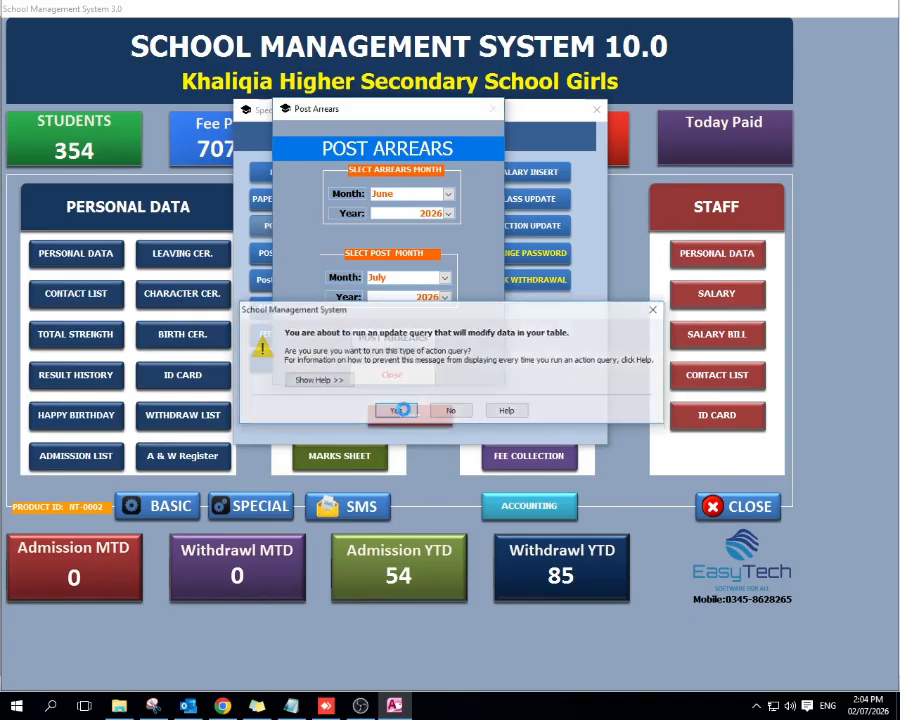
{"action": "left_click", "coordinate": [424, 396]}
{"action": "left_click", "coordinate": [400, 396]}
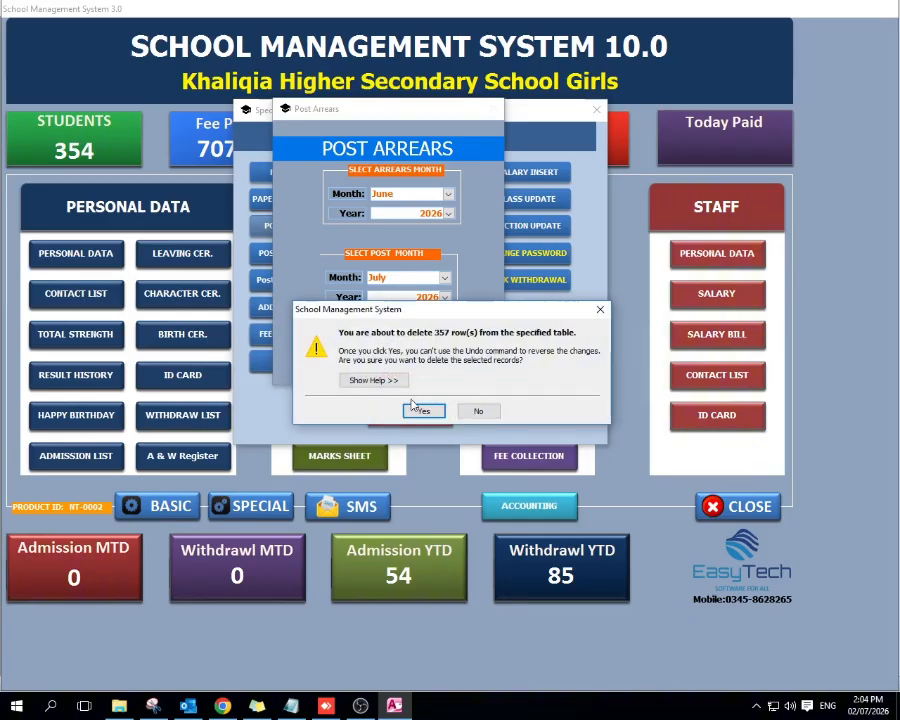
{"action": "left_click", "coordinate": [414, 406]}
{"action": "left_click", "coordinate": [392, 373]}
{"action": "left_click", "coordinate": [399, 375]}
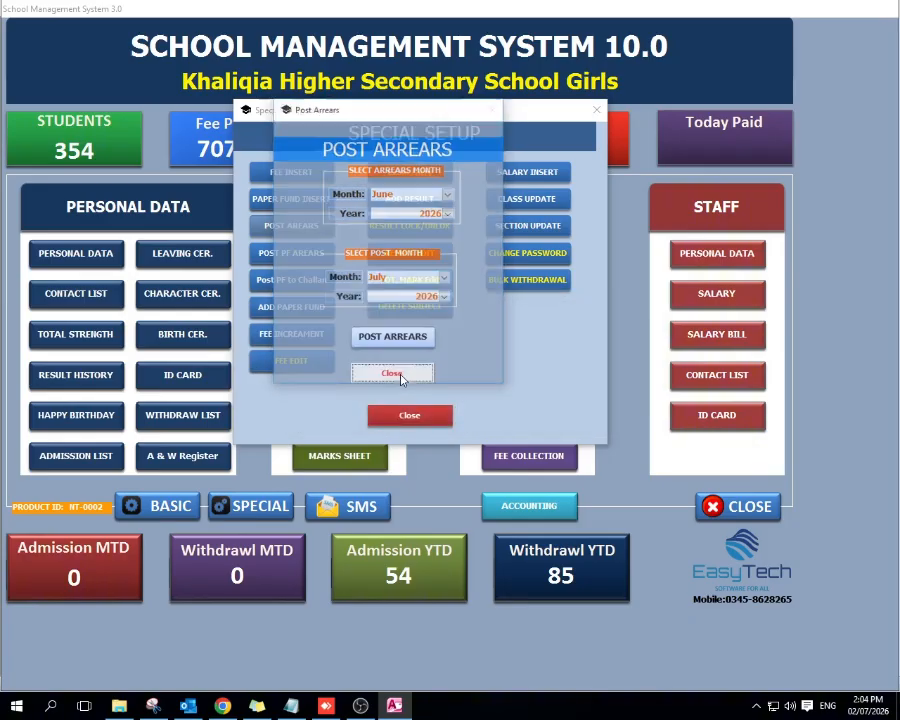
{"action": "left_click", "coordinate": [412, 413]}
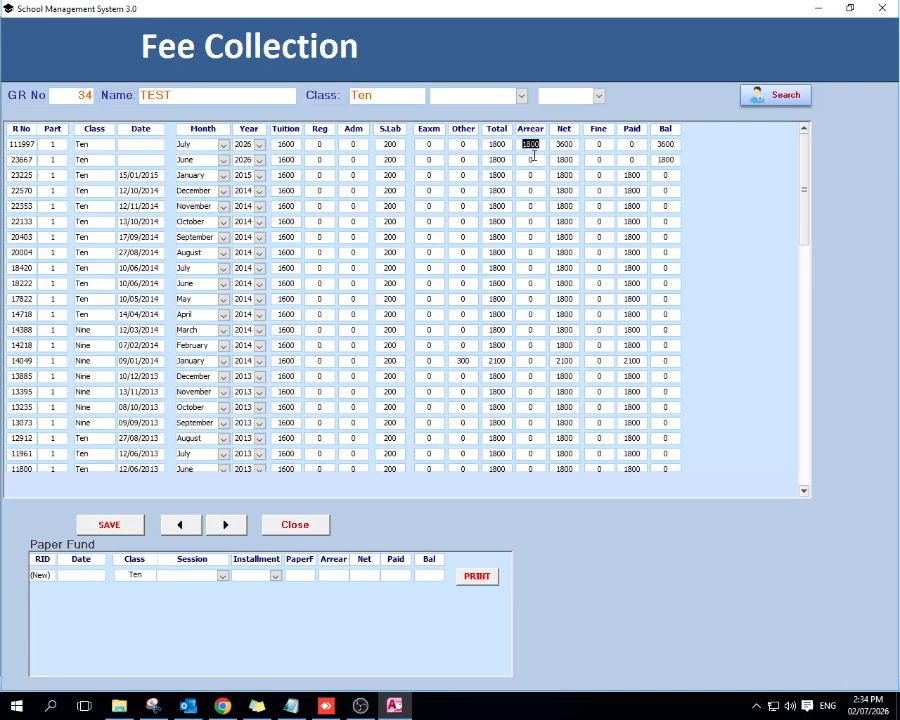
Step: Check the July 2026 arrears and balance in the test student's fee collection record and close it
{"action": "left_click_drag", "start_coordinate": [657, 144], "coordinate": [684, 146]}
{"action": "left_click", "coordinate": [300, 532]}
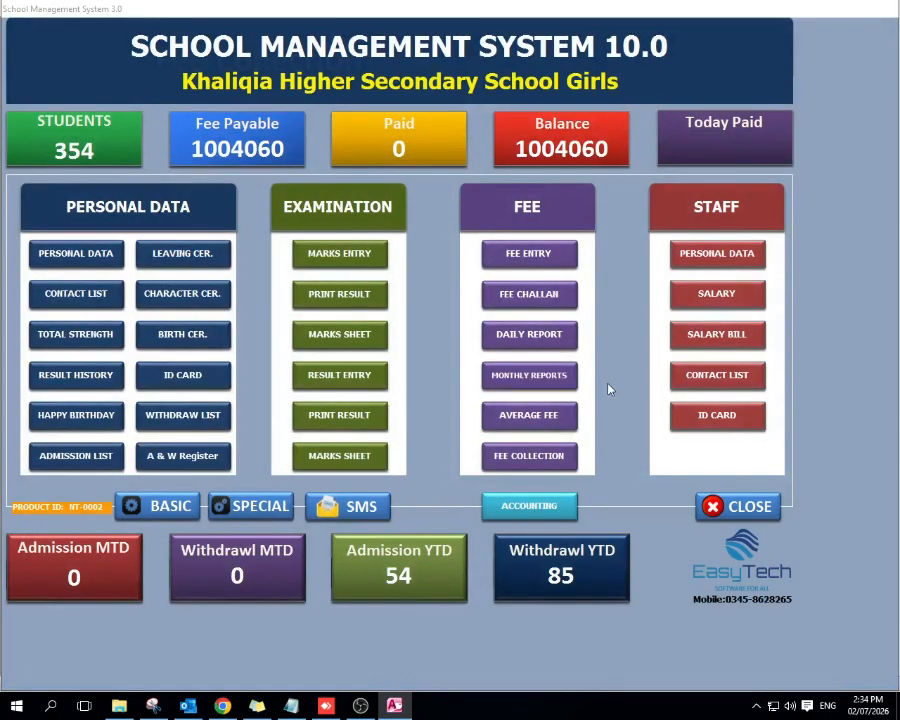
Step: Generate the standard fee challans for class One, July 2026, with due date 10-07-2026, and close the preview
{"action": "left_click", "coordinate": [538, 296]}
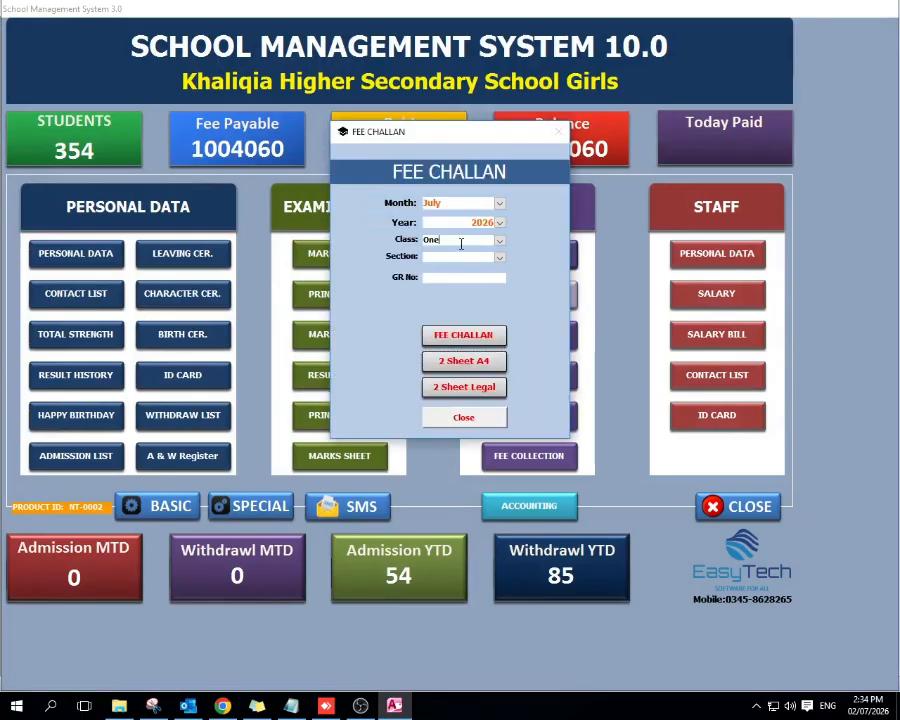
{"action": "left_click", "coordinate": [499, 241]}
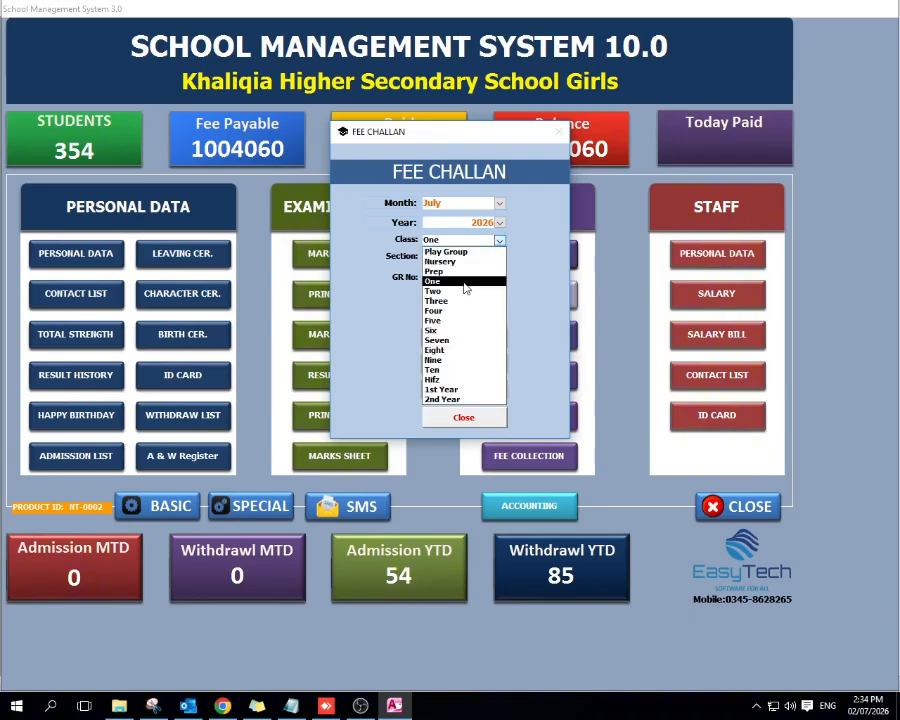
{"action": "left_click", "coordinate": [466, 277]}
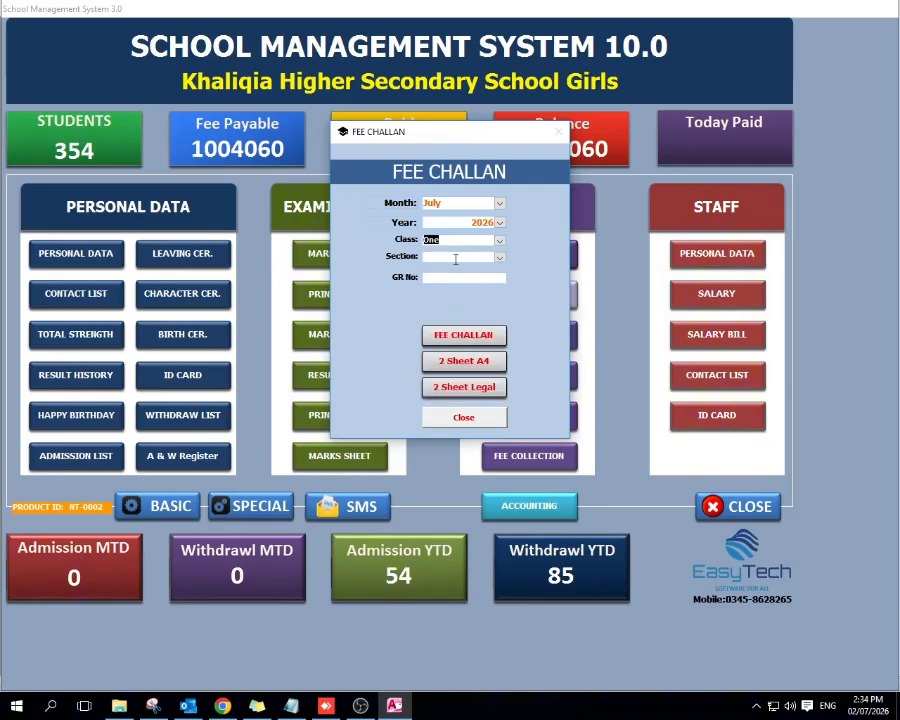
{"action": "left_click", "coordinate": [497, 258]}
{"action": "left_click", "coordinate": [531, 259]}
{"action": "left_click", "coordinate": [481, 340]}
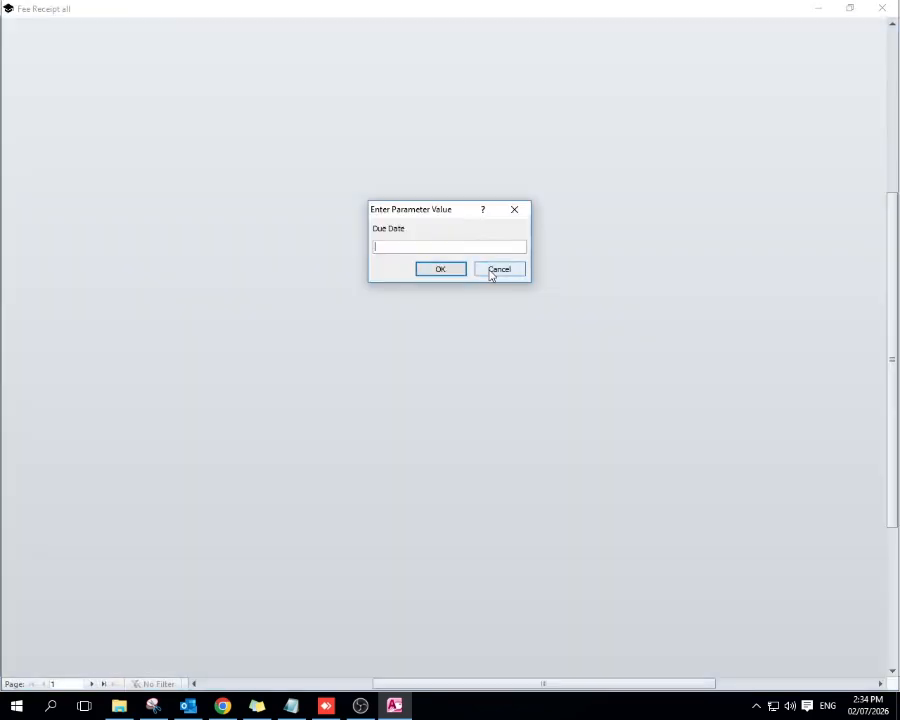
{"action": "type", "text": "10-07-2026"}
{"action": "left_click", "coordinate": [437, 267]}
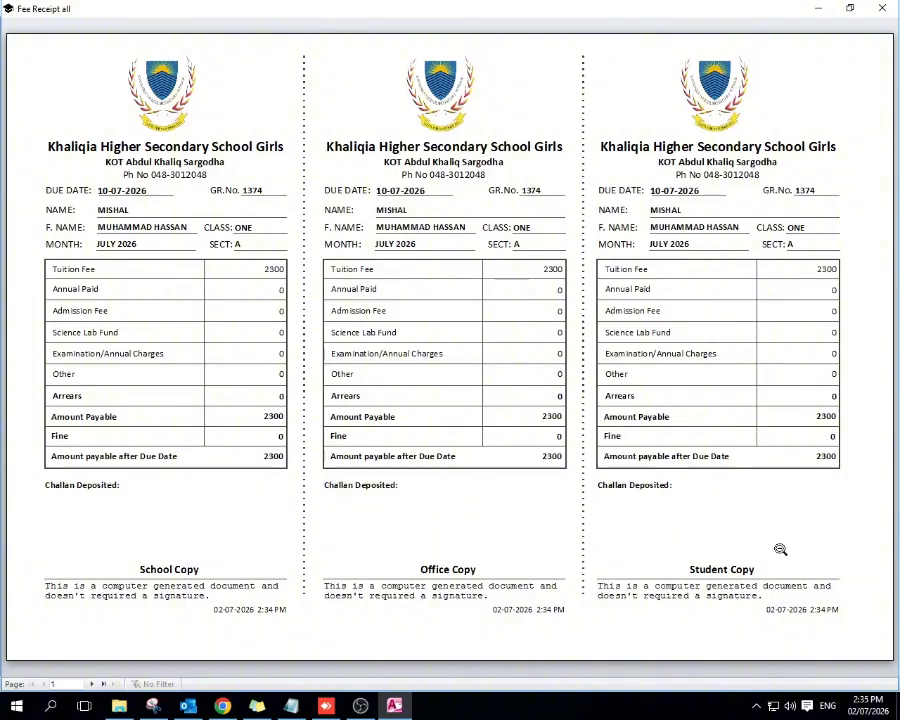
{"action": "left_click", "coordinate": [883, 10]}
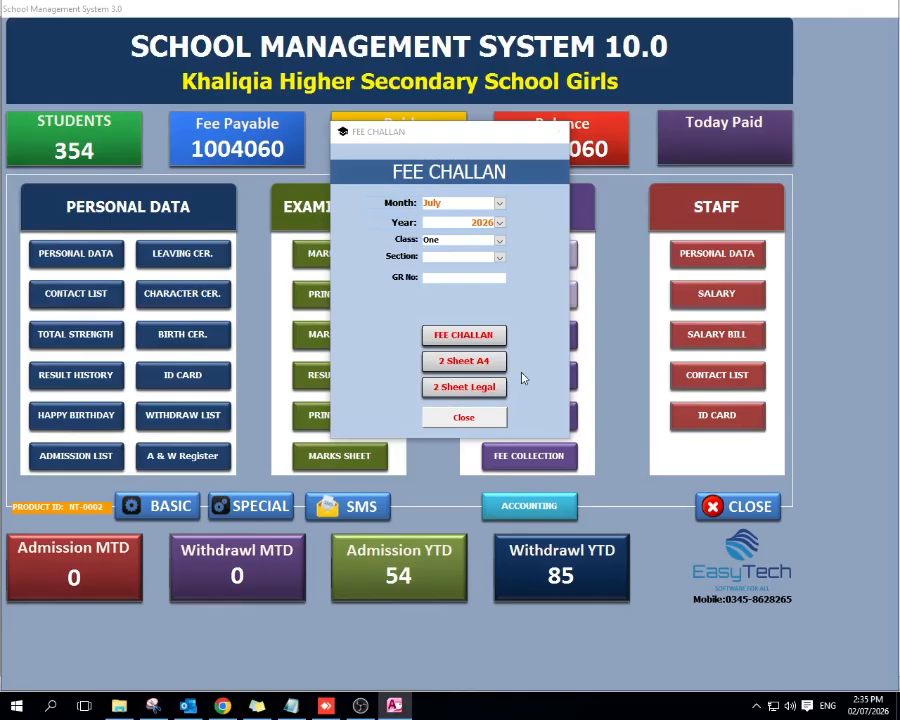
Step: Generate the class One fee challans in the 2 Sheet A4 layout with due date 10-07-2026 and inspect the preview
{"action": "left_click", "coordinate": [472, 362]}
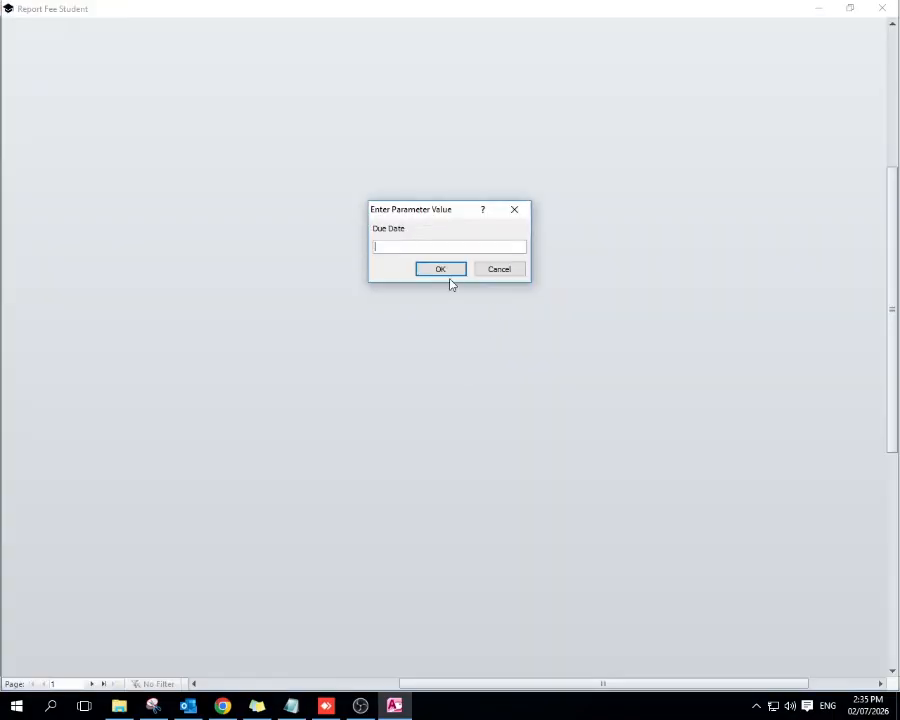
{"action": "type", "text": "10-07-2026"}
{"action": "left_click", "coordinate": [433, 271]}
{"action": "left_click", "coordinate": [468, 326]}
{"action": "left_click", "coordinate": [470, 326]}
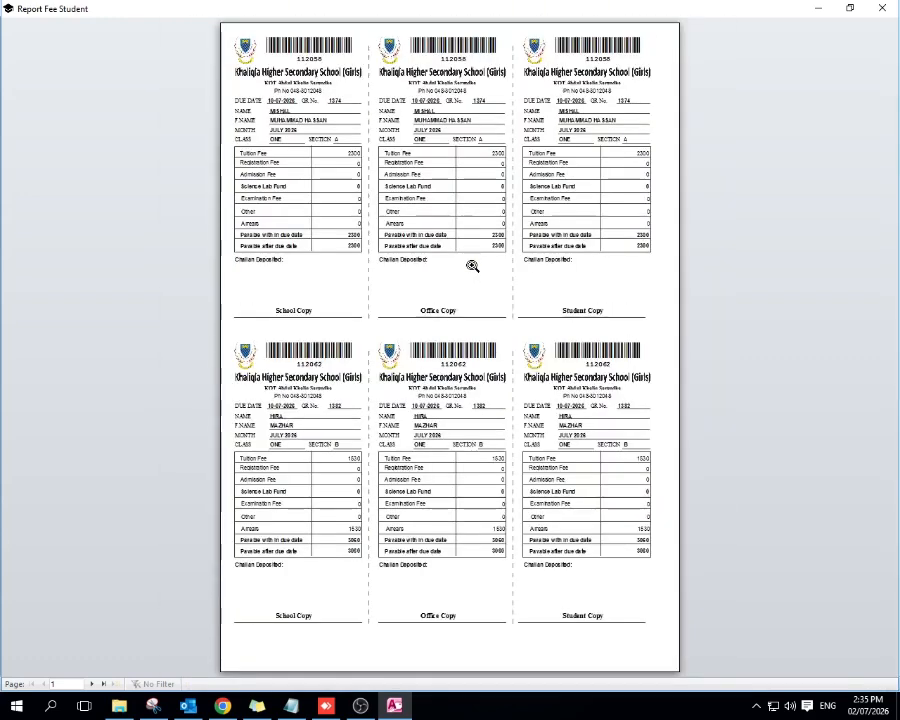
{"action": "left_click", "coordinate": [593, 508]}
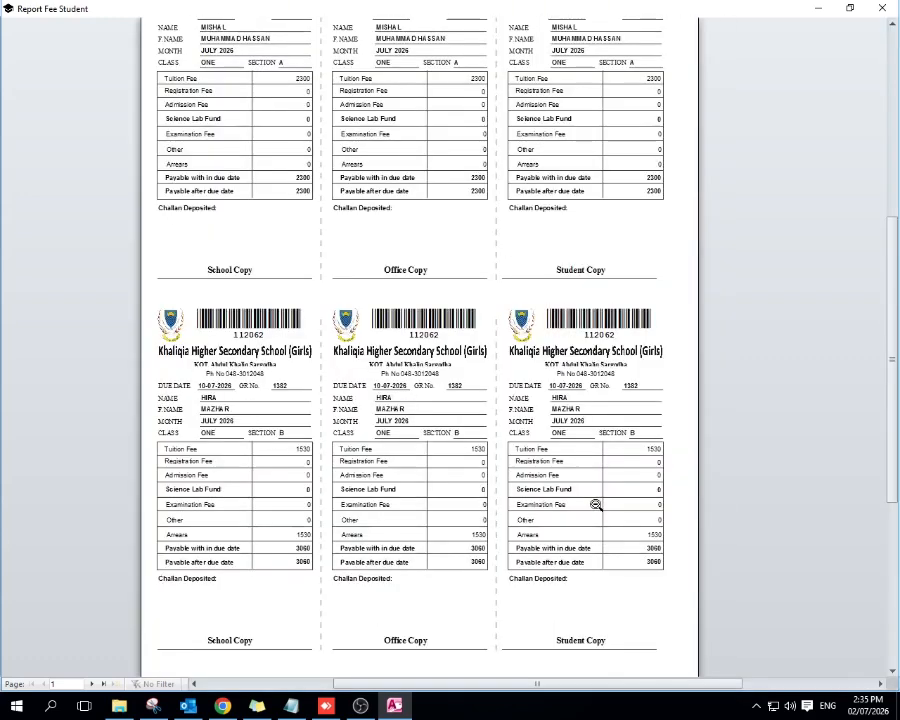
{"action": "left_click", "coordinate": [586, 458]}
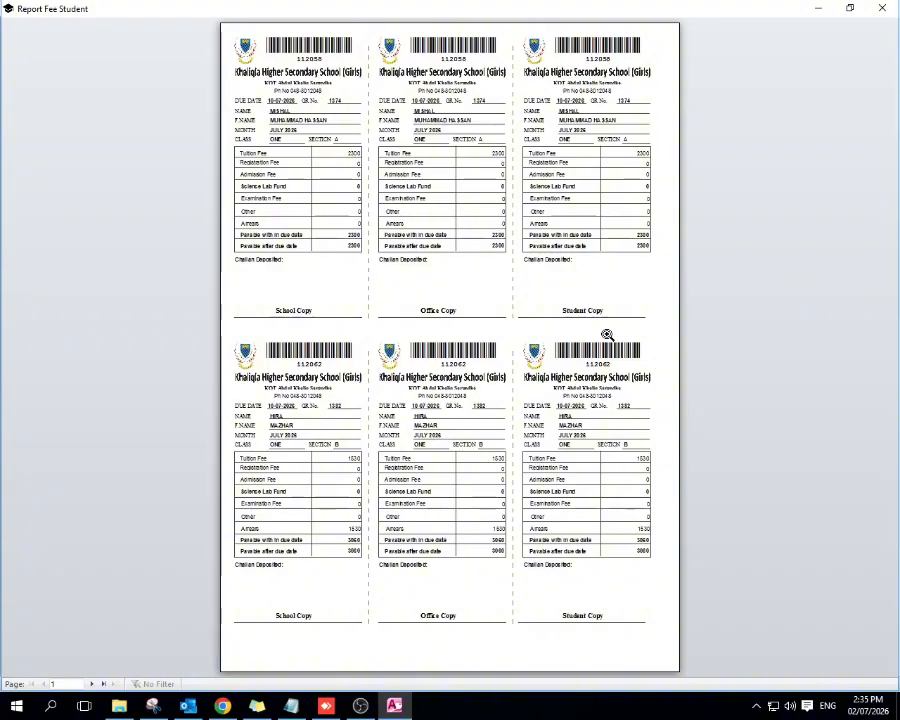
Step: Print all the two-sheet challans with Microsoft Print to PDF, saving the file as fee on the Desktop, and close the preview
{"action": "key", "text": "ctrl+p"}
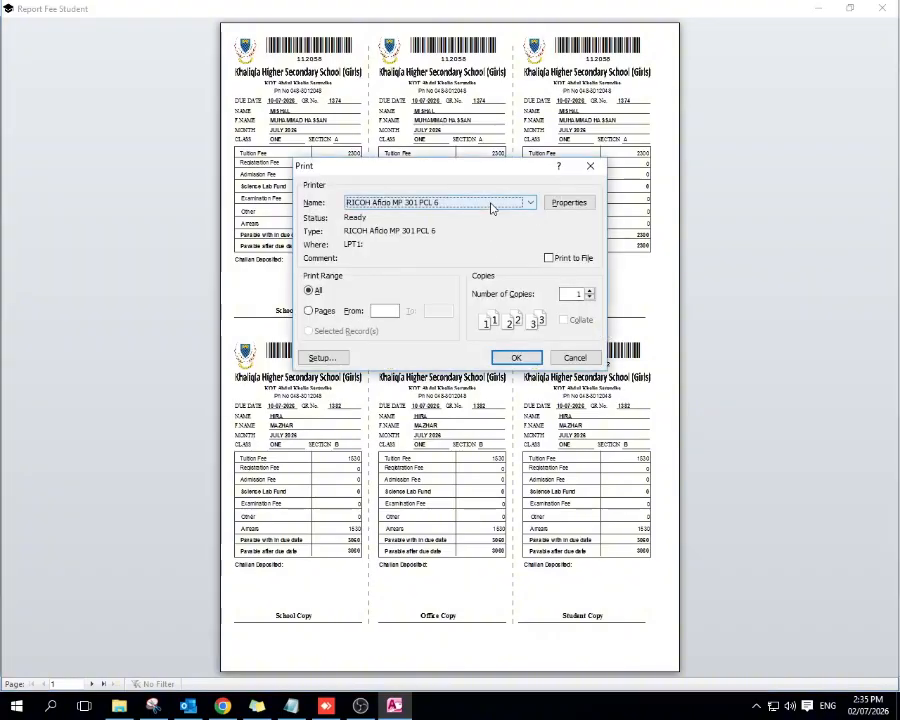
{"action": "left_click", "coordinate": [491, 208]}
{"action": "left_click", "coordinate": [491, 208]}
{"action": "left_click", "coordinate": [483, 207]}
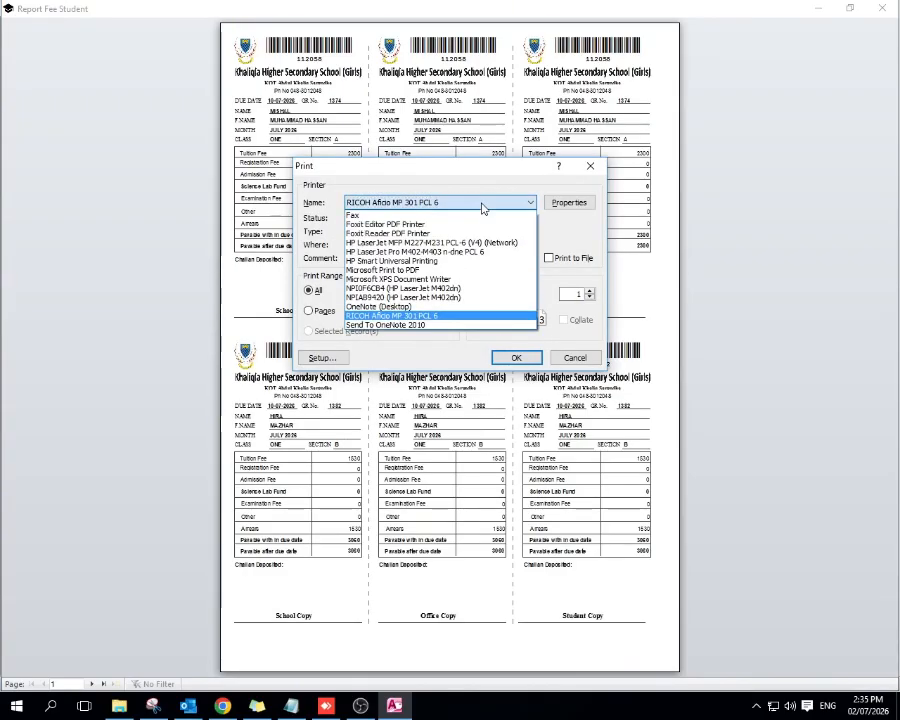
{"action": "left_click", "coordinate": [428, 272]}
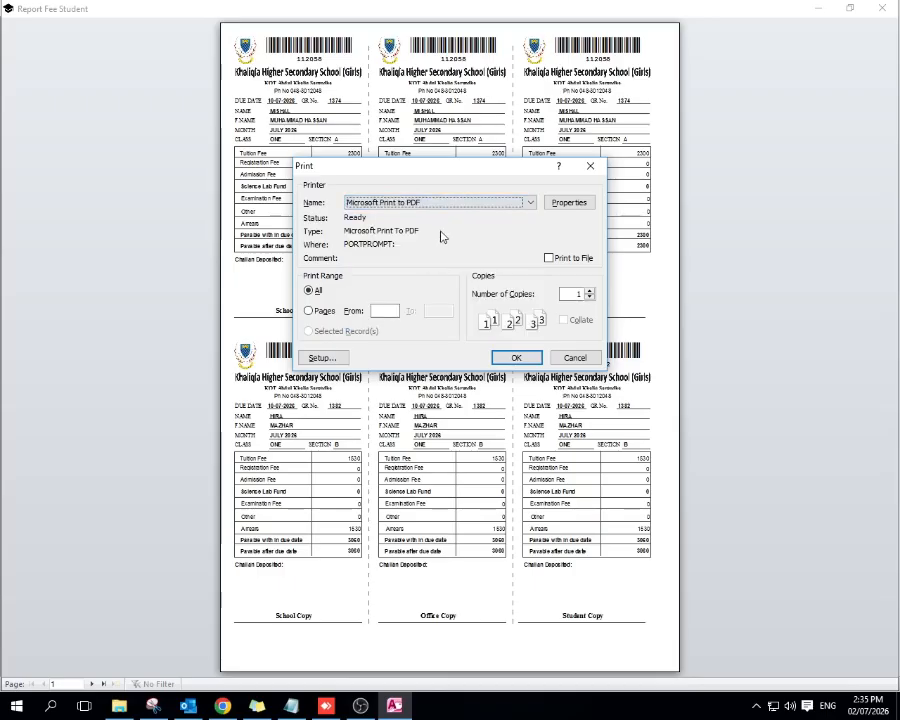
{"action": "left_click", "coordinate": [519, 358]}
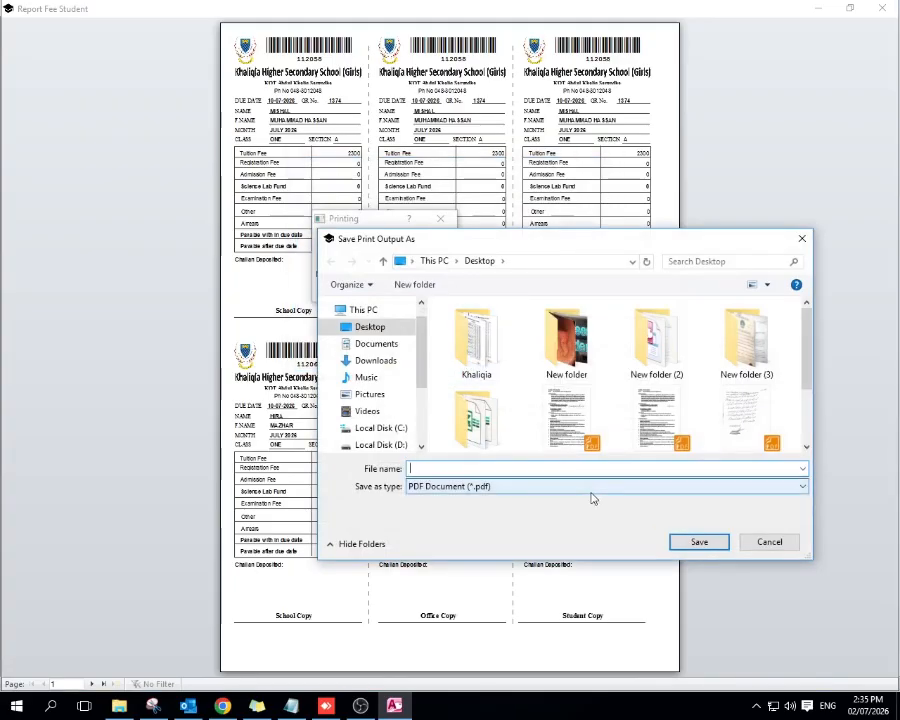
{"action": "type", "text": "fee"}
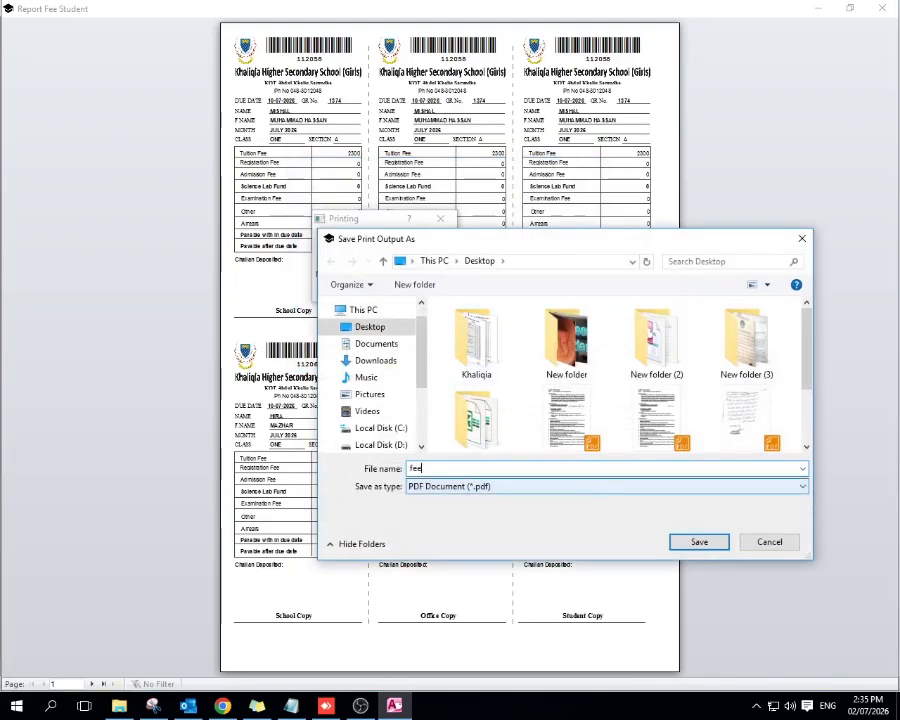
{"action": "left_click", "coordinate": [702, 545]}
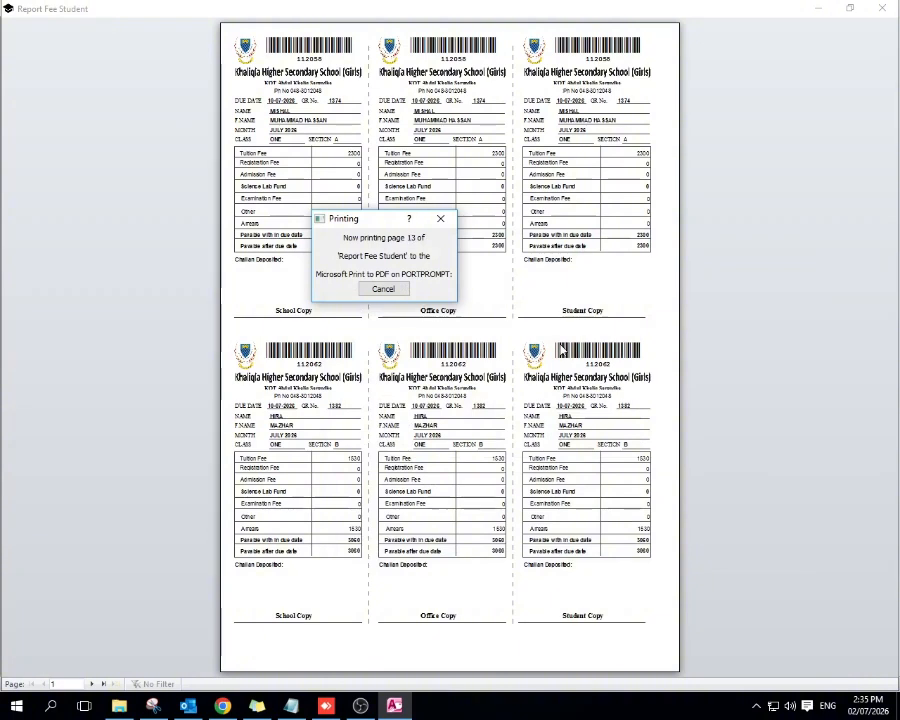
{"action": "left_click", "coordinate": [882, 8]}
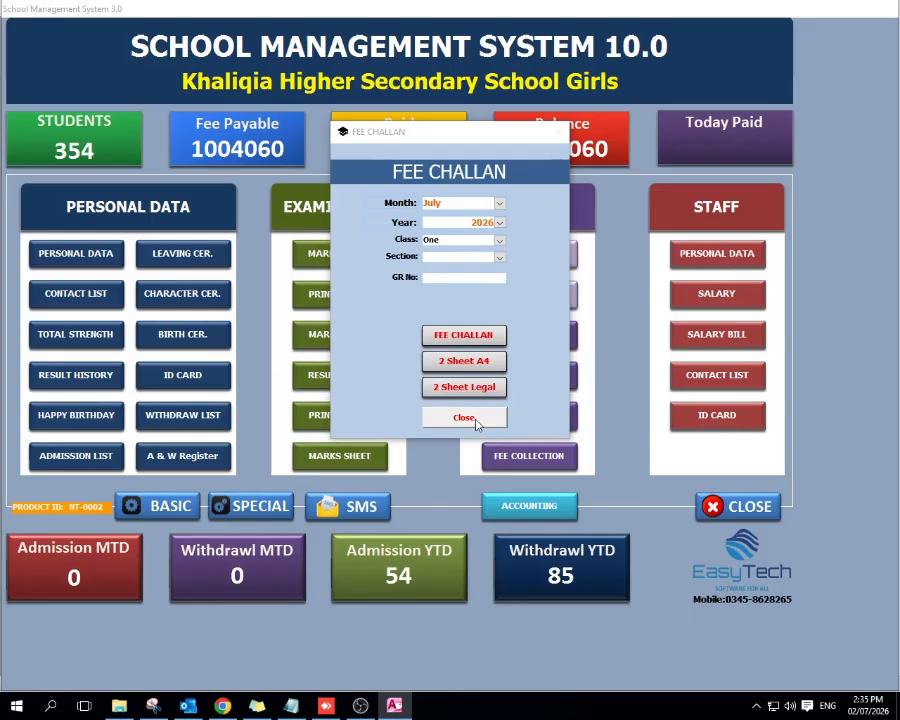
Step: Try to generate one student's standard July 2026 fee challan by entering the GR number and due date 10-07-2026, and close the preview
{"action": "left_click", "coordinate": [462, 277]}
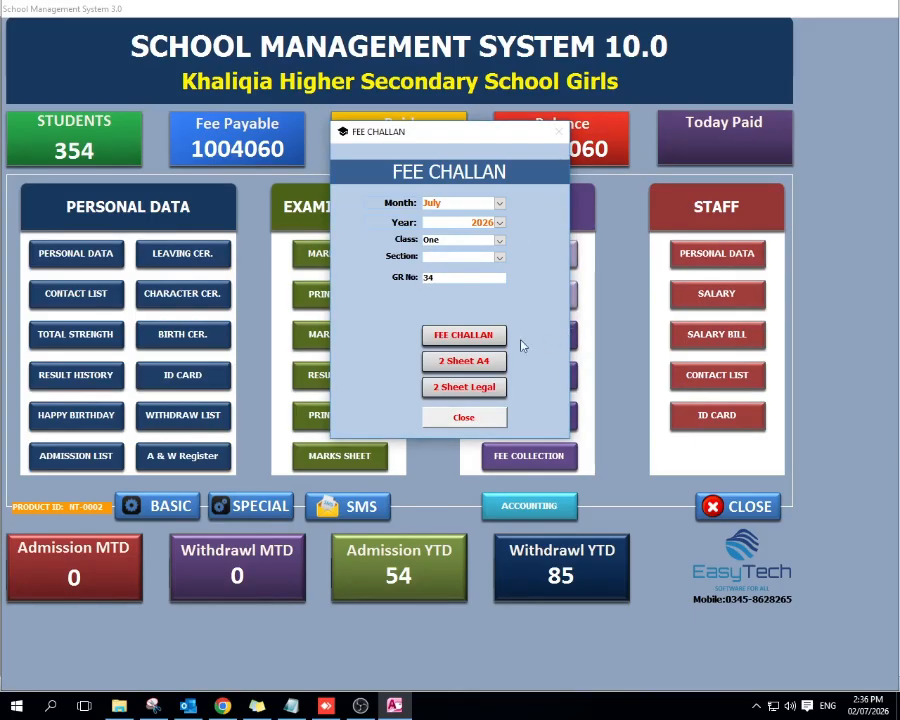
{"action": "left_click", "coordinate": [462, 334]}
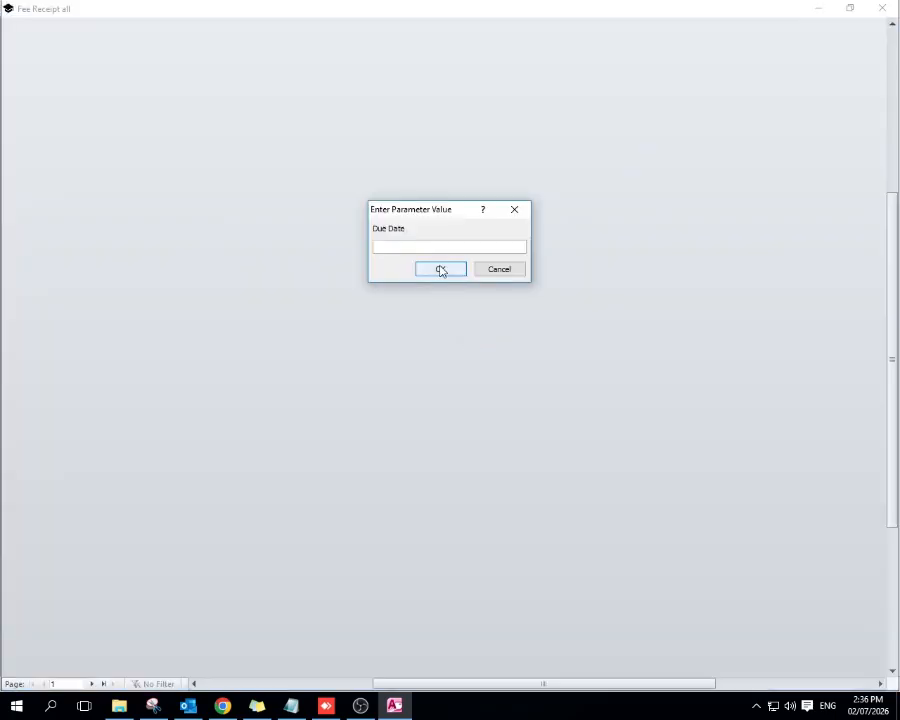
{"action": "type", "text": "10-0"}
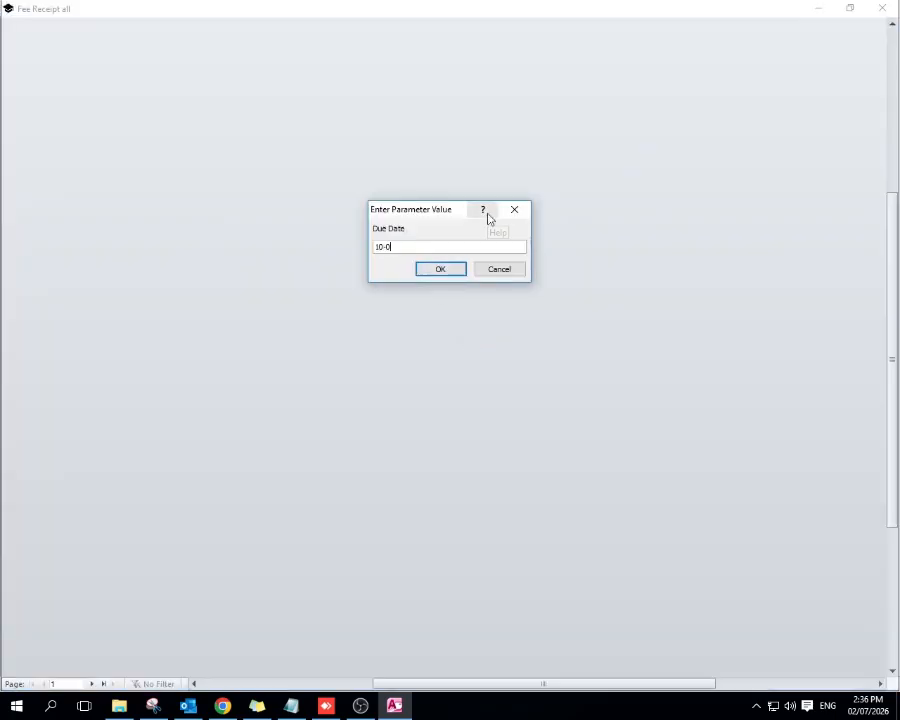
{"action": "type", "text": "7-2026"}
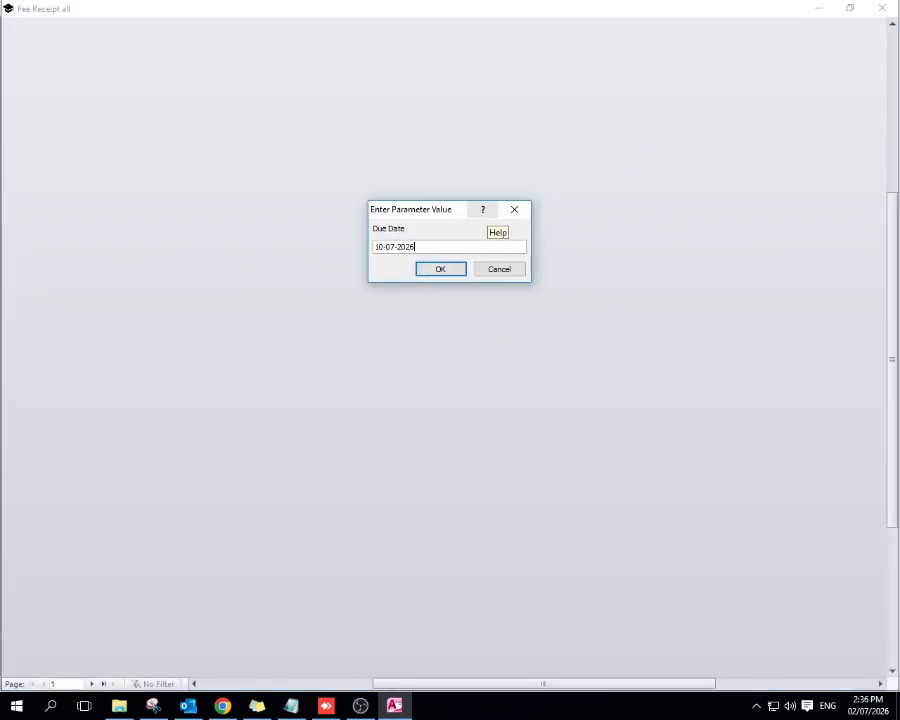
{"action": "left_click", "coordinate": [445, 270]}
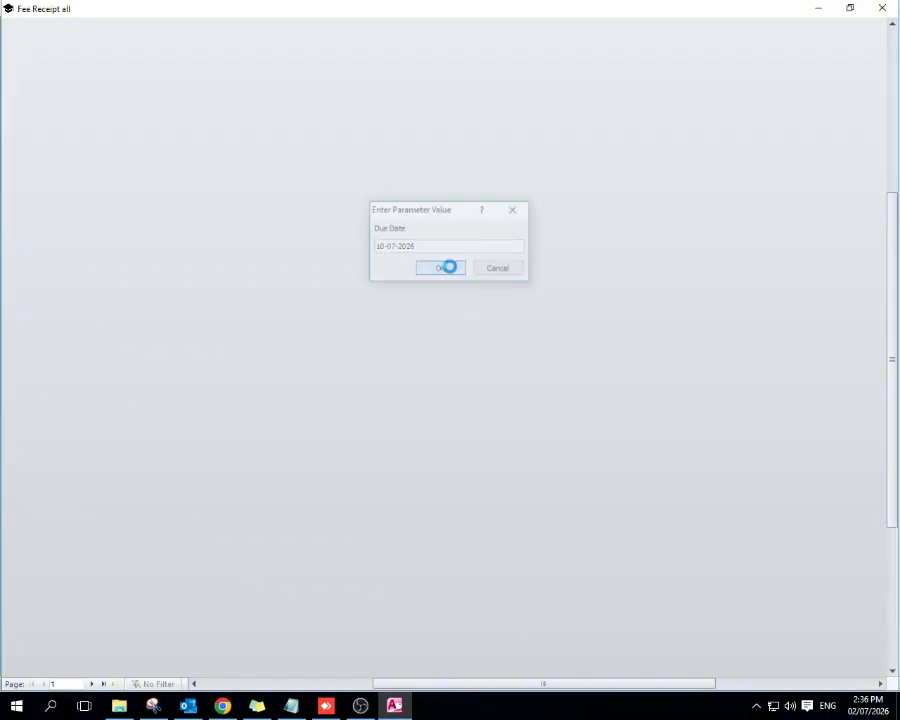
{"action": "left_click", "coordinate": [882, 8]}
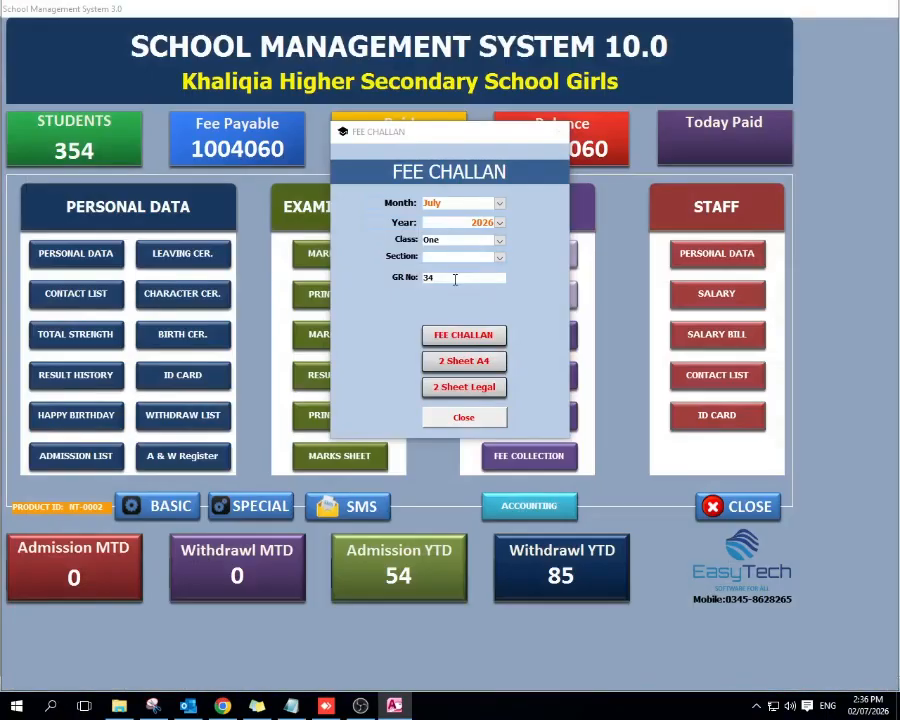